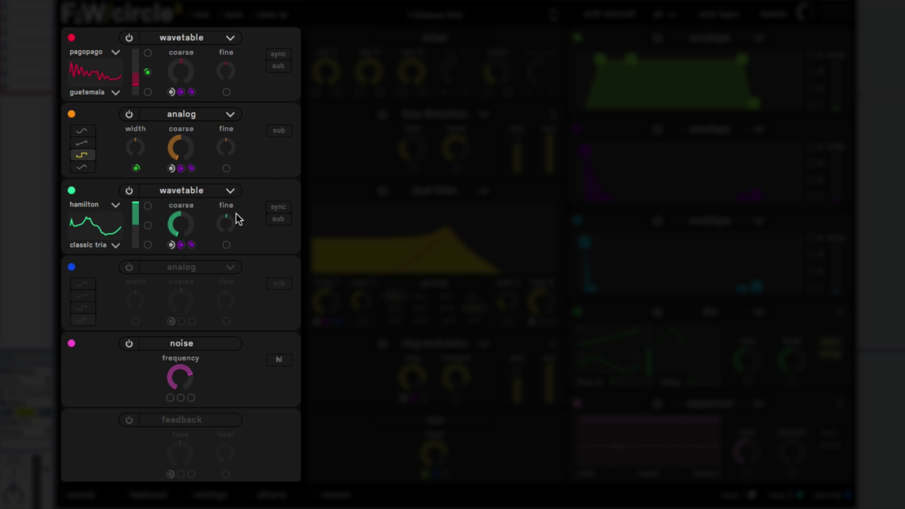
Switch on the fourth oscillator, check its available oscillator types, and enable the feedback source.
left_click(128, 268)
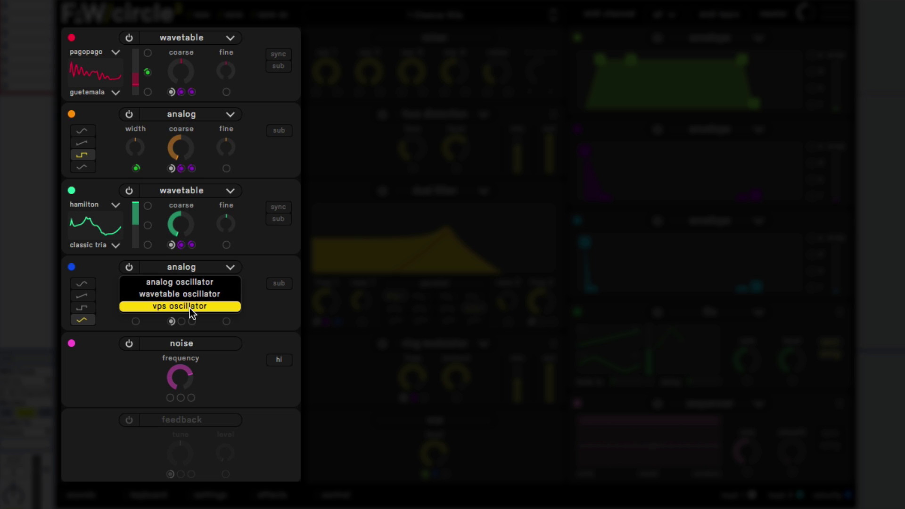
left_click(257, 271)
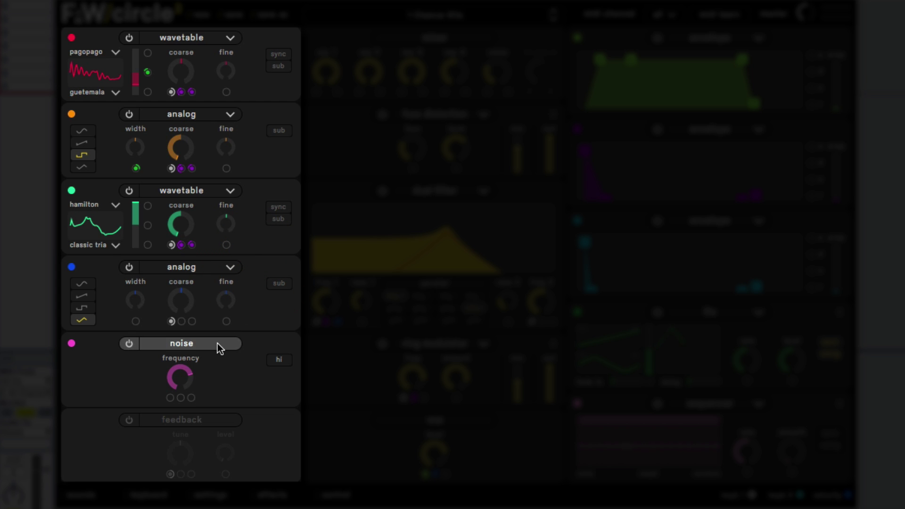
left_click(134, 425)
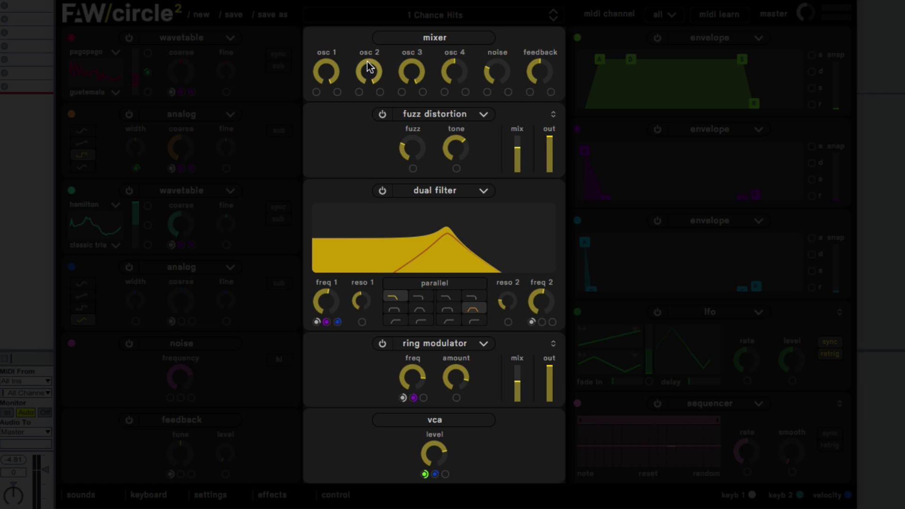
Lower the osc 2 level slightly and raise the noise level in the mixer.
mouse_move(368, 67)
left_mouse_down()
mouse_move(368, 115)
mouse_move(369, 51)
left_mouse_up()
left_click_drag(493, 75, 491, 52)
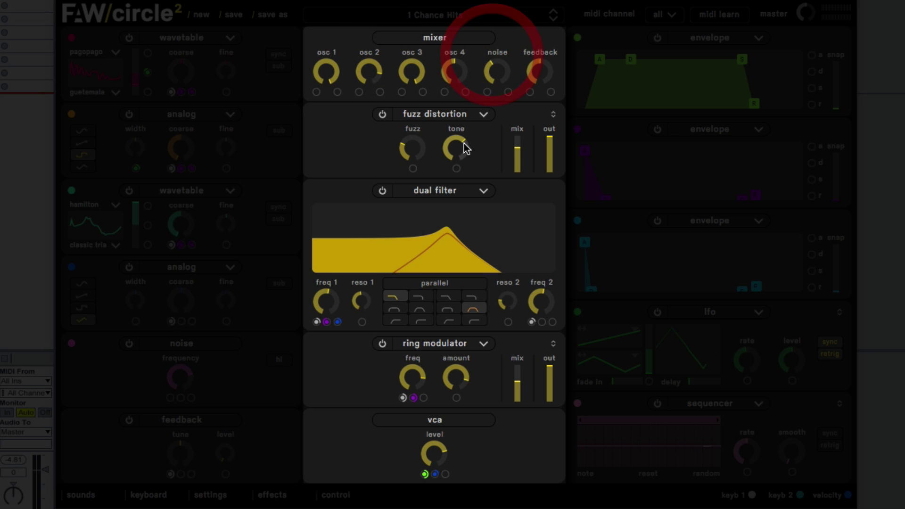
Browse the module types for the two effect slots and the filter slot, trying the single filter before returning to the dual filter.
left_click(463, 119)
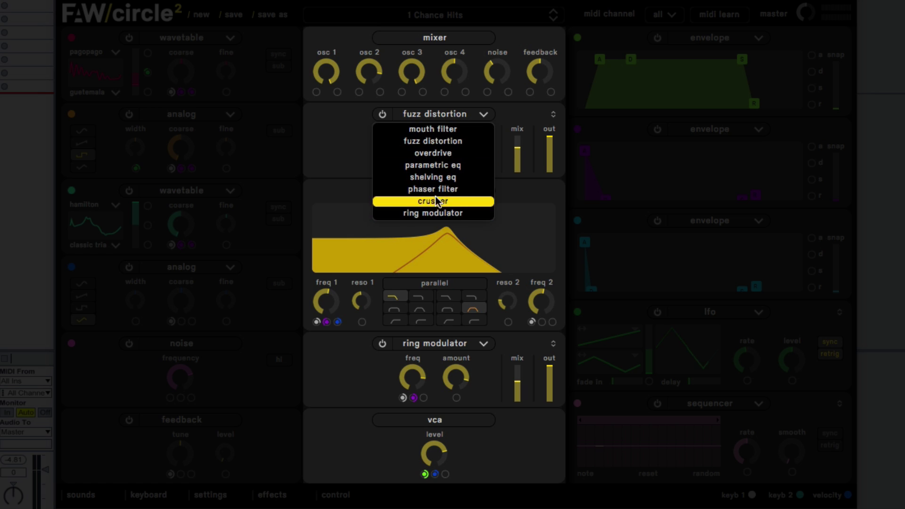
left_click(356, 187)
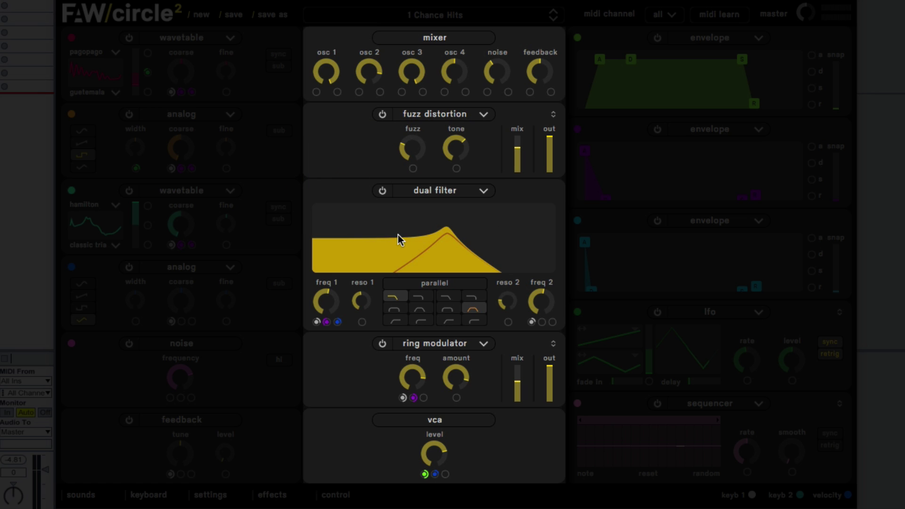
left_click(432, 195)
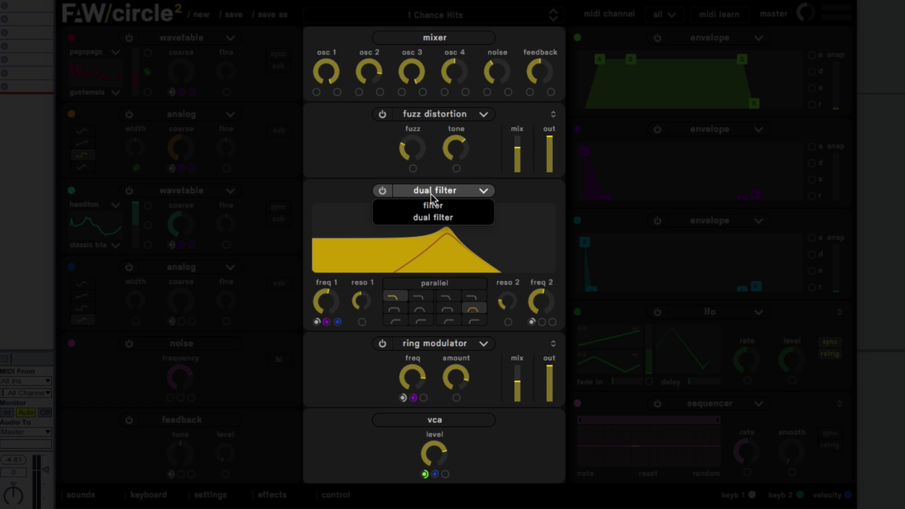
left_click(442, 206)
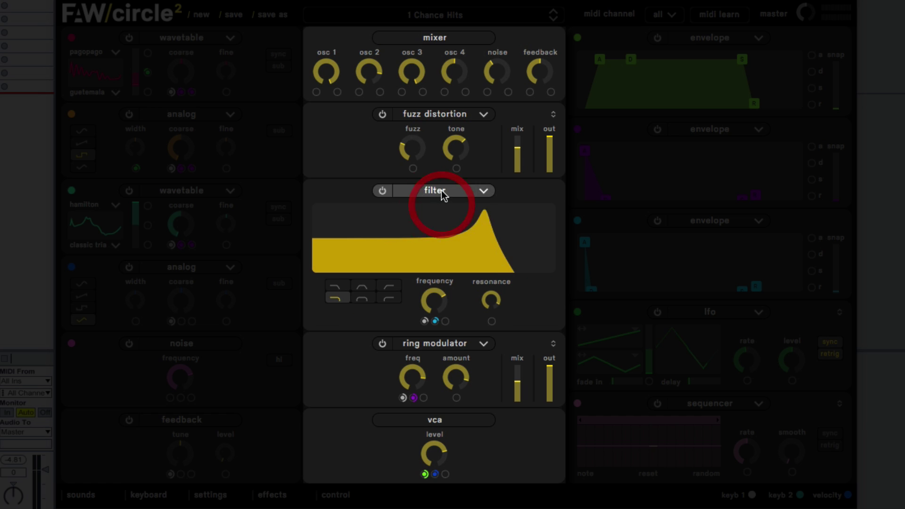
left_click(443, 194)
left_click(442, 219)
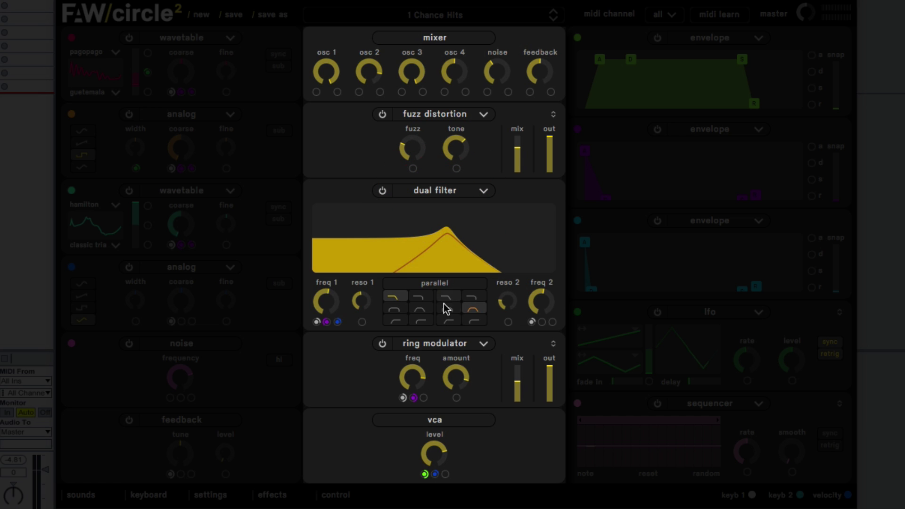
left_click(434, 347)
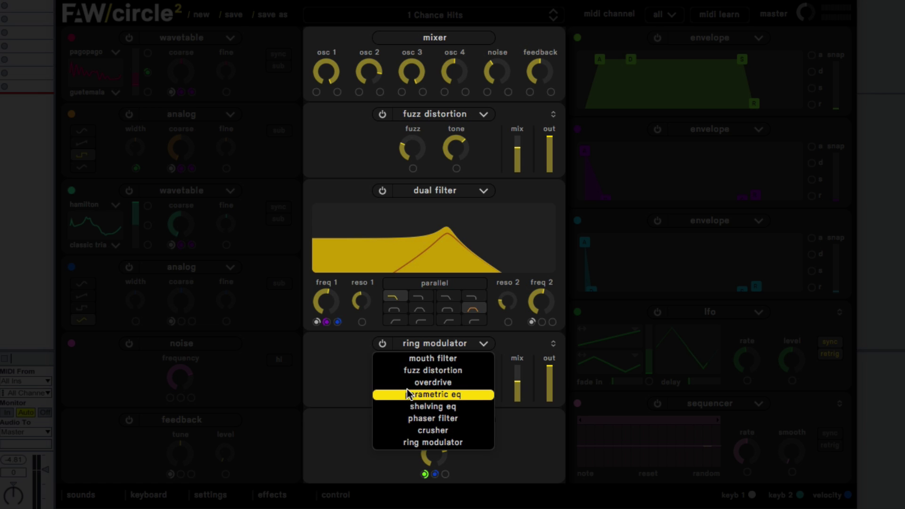
left_click(354, 365)
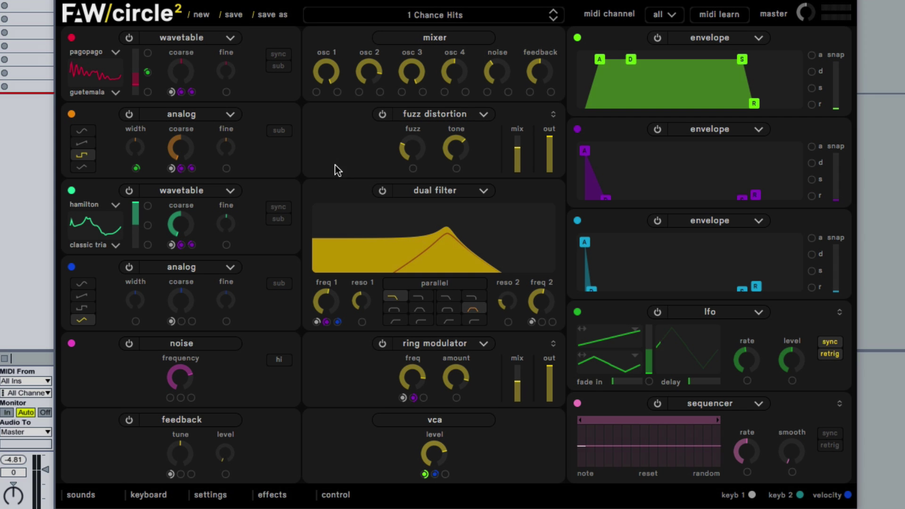
Create a new blank preset and try out the VCA level control around 0.504.
left_click(200, 15)
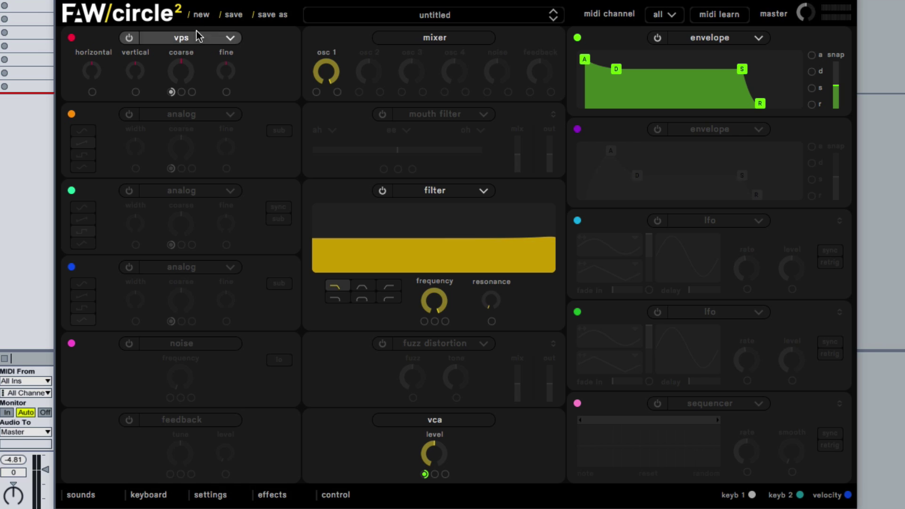
left_click_drag(417, 449, 456, 454)
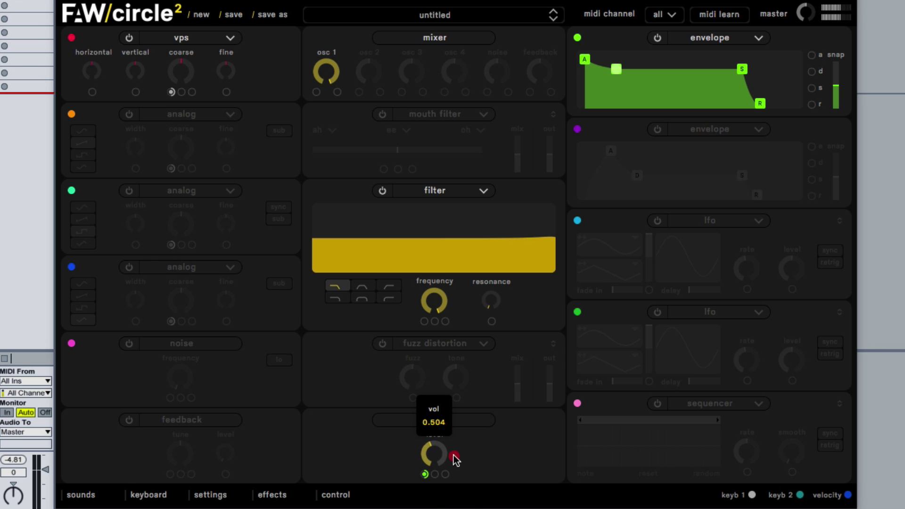
left_click_drag(440, 391, 435, 446)
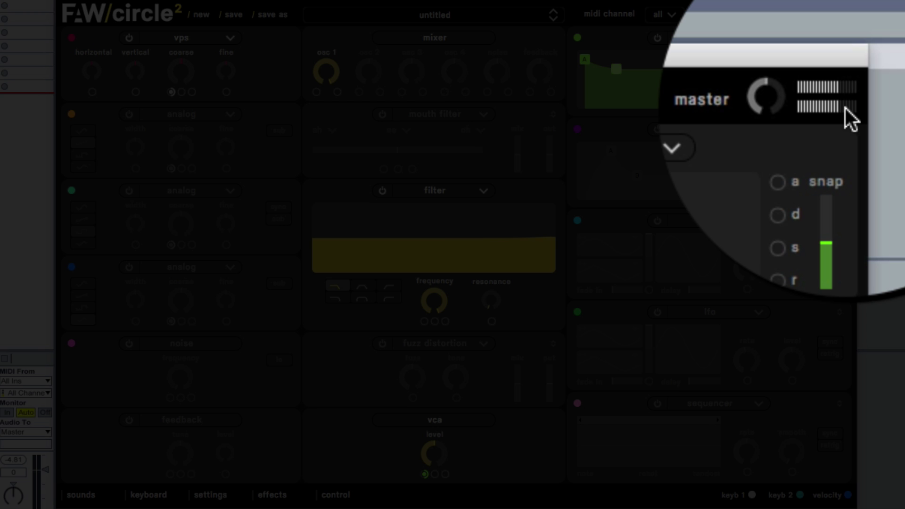
Turn the master volume down and back up.
left_click(797, 122)
left_click_drag(797, 122, 799, 131)
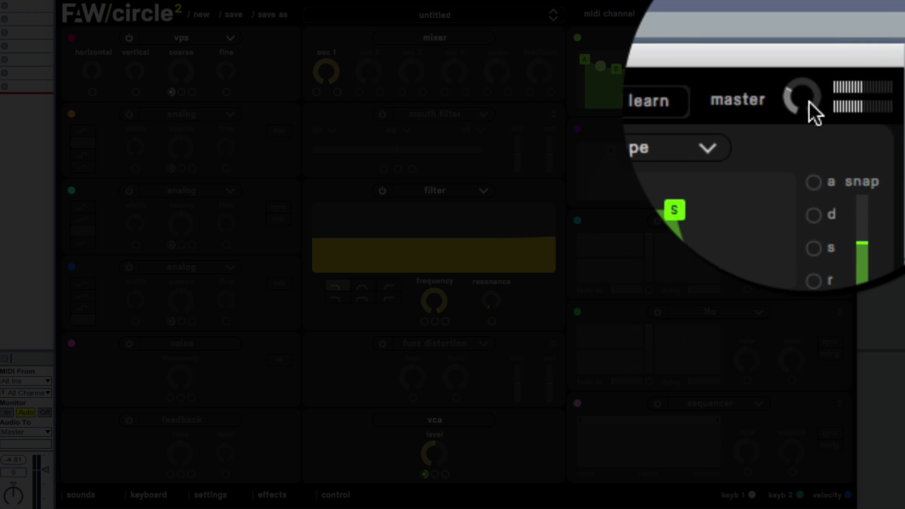
left_click(809, 87)
left_click_drag(810, 87, 793, 71)
left_click(794, 63)
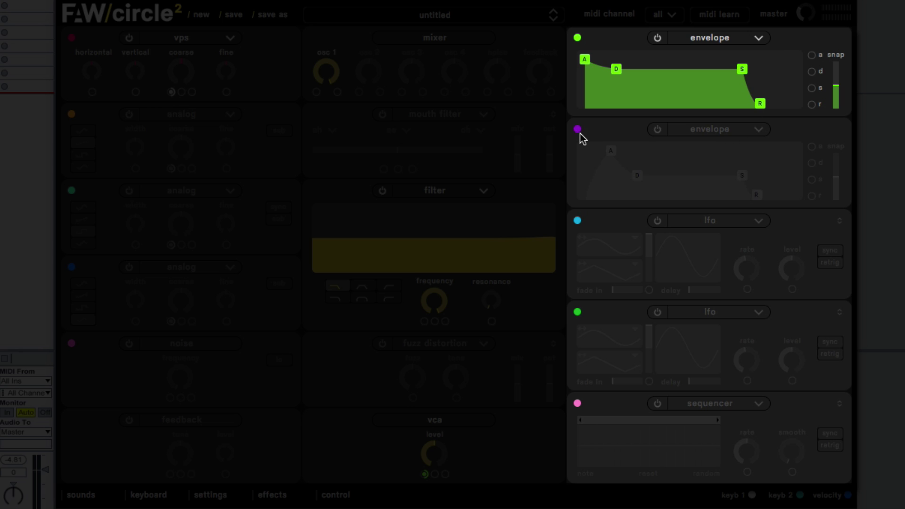
Activate the third modulator slot and change it from LFO to sequencer.
left_click(657, 221)
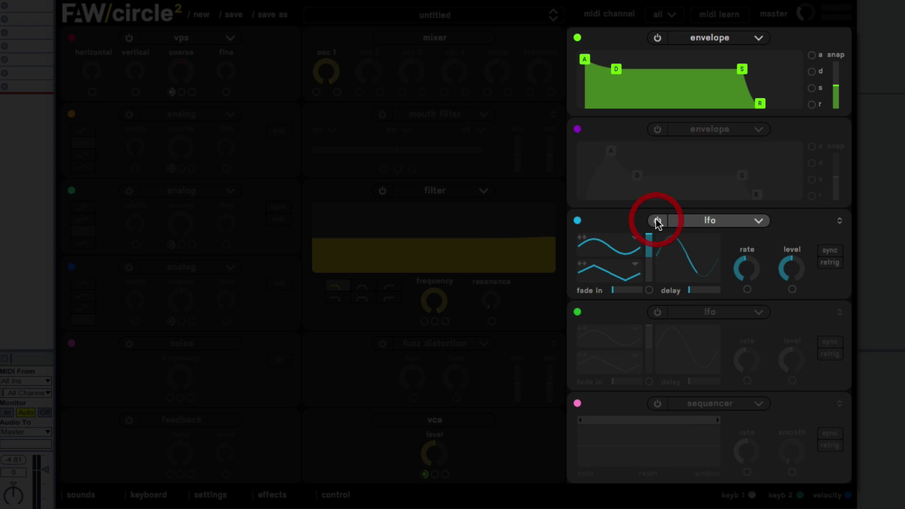
left_click(658, 222)
left_click(658, 221)
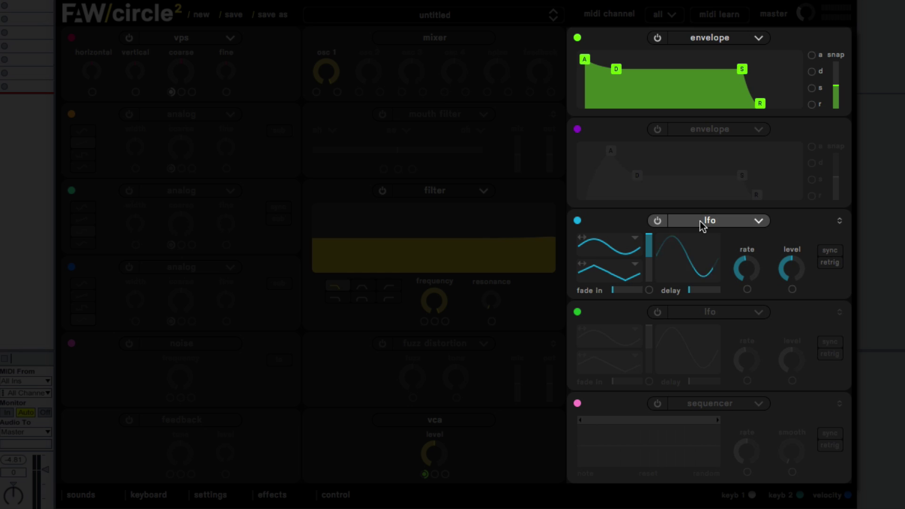
left_click(703, 222)
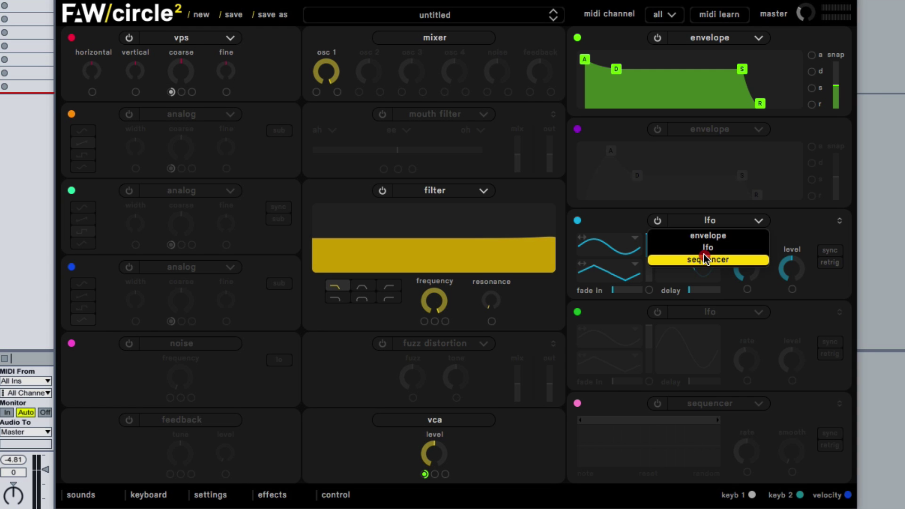
left_click(707, 259)
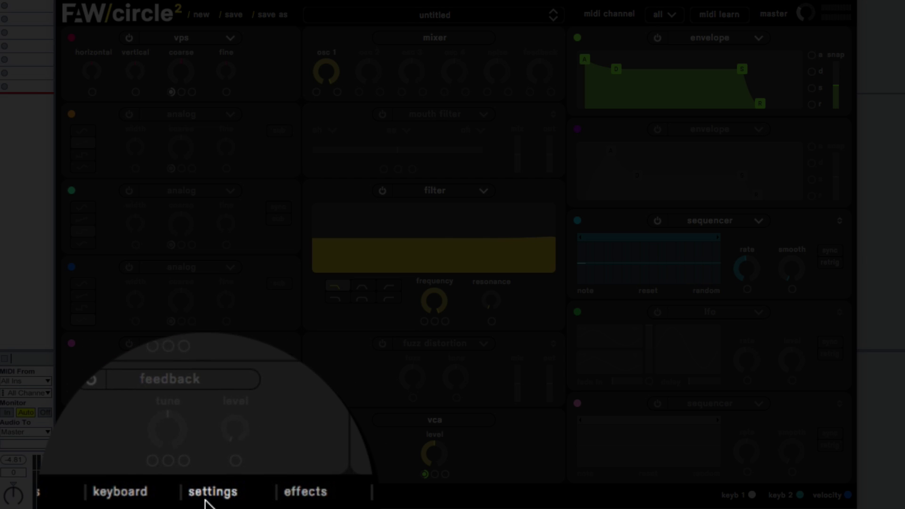
Show and hide the settings section, ending with its voicing, sync and randomize options on display.
left_click(206, 500)
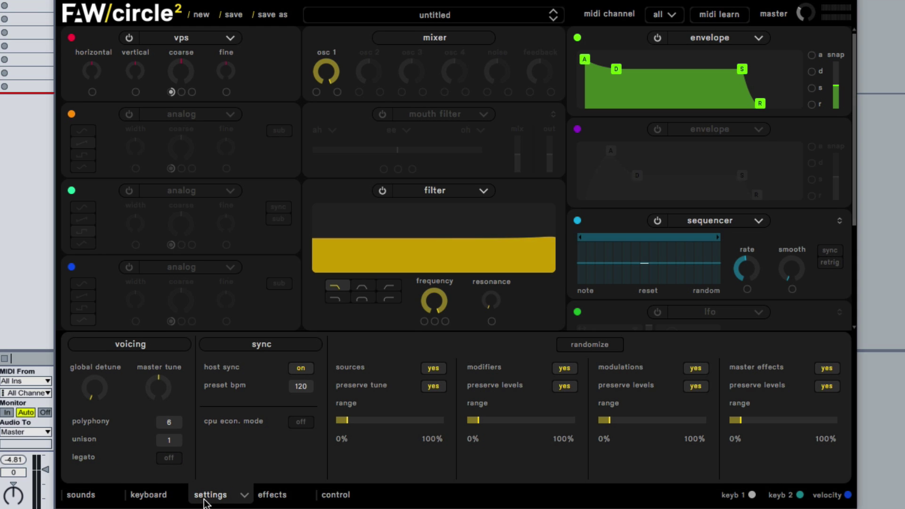
left_click(205, 500)
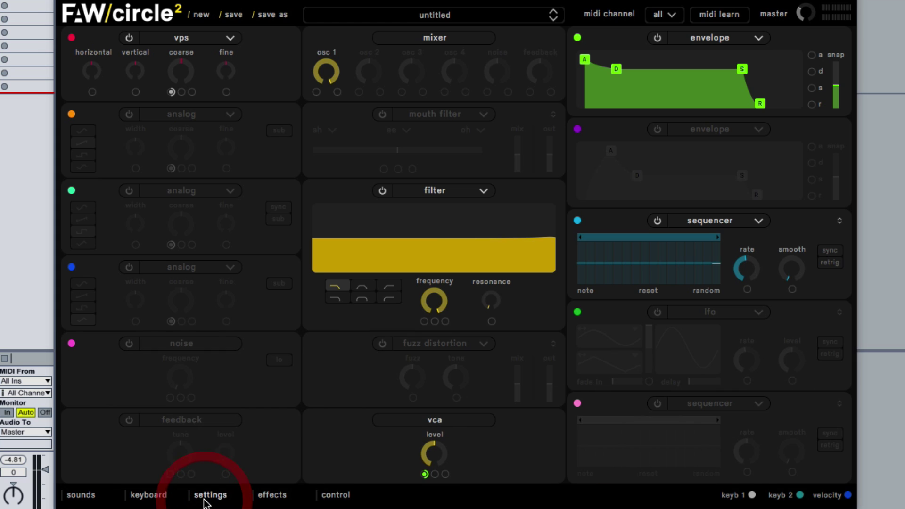
left_click(204, 500)
left_click(204, 501)
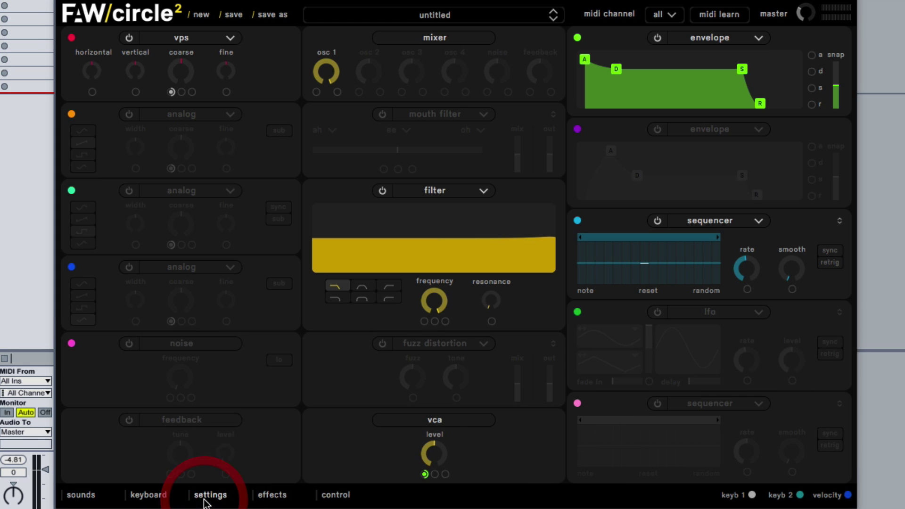
left_click(205, 501)
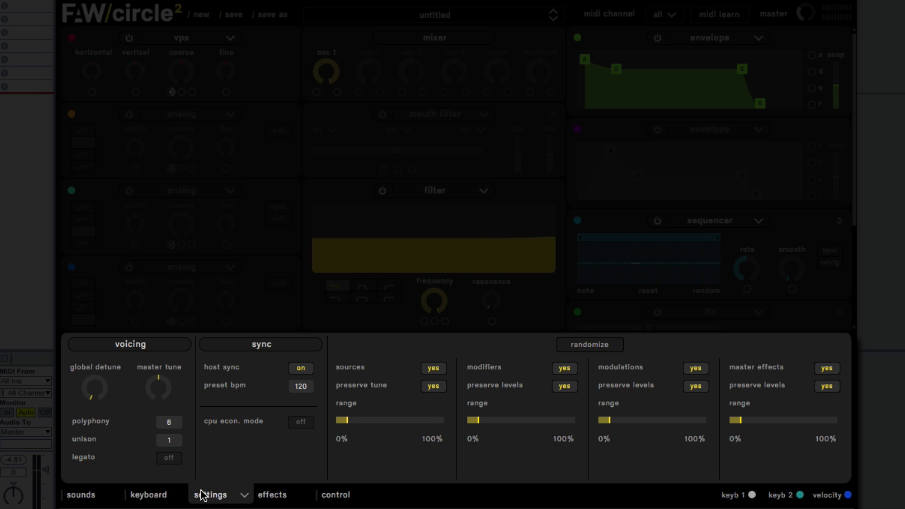
Alternate between the keyboard and settings sections, ending on the arpeggiator and keyboard follow controls.
left_click(168, 496)
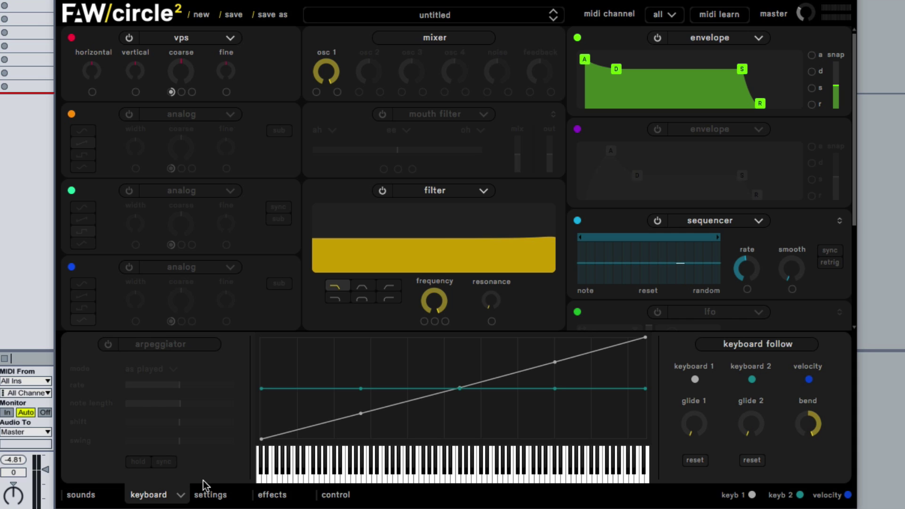
left_click(213, 493)
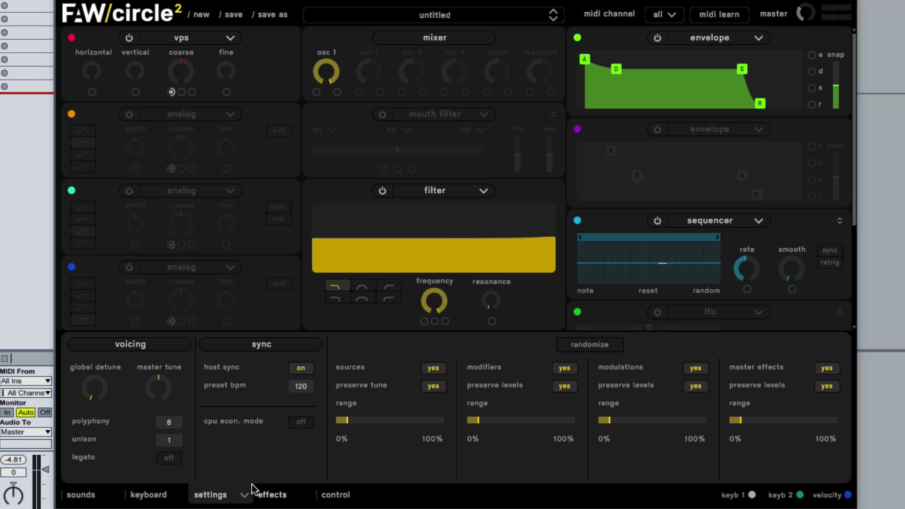
left_click(171, 493)
left_click(170, 493)
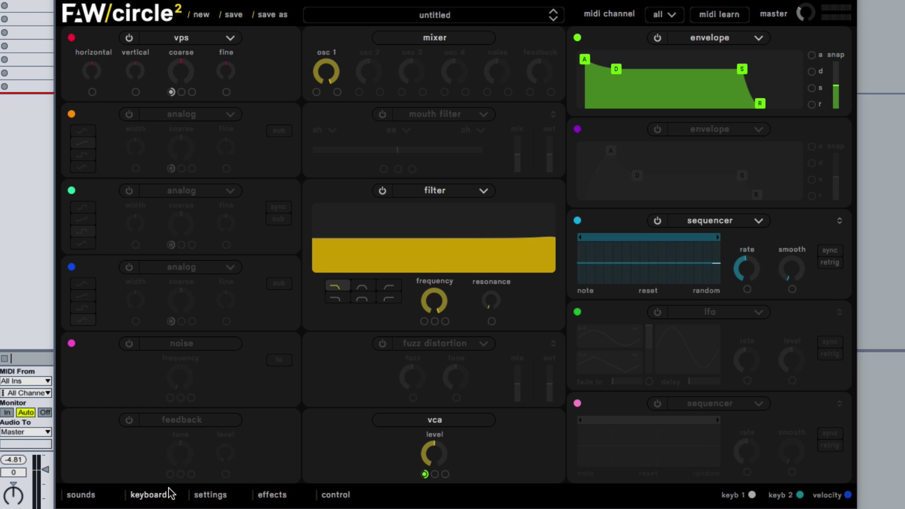
left_click(169, 494)
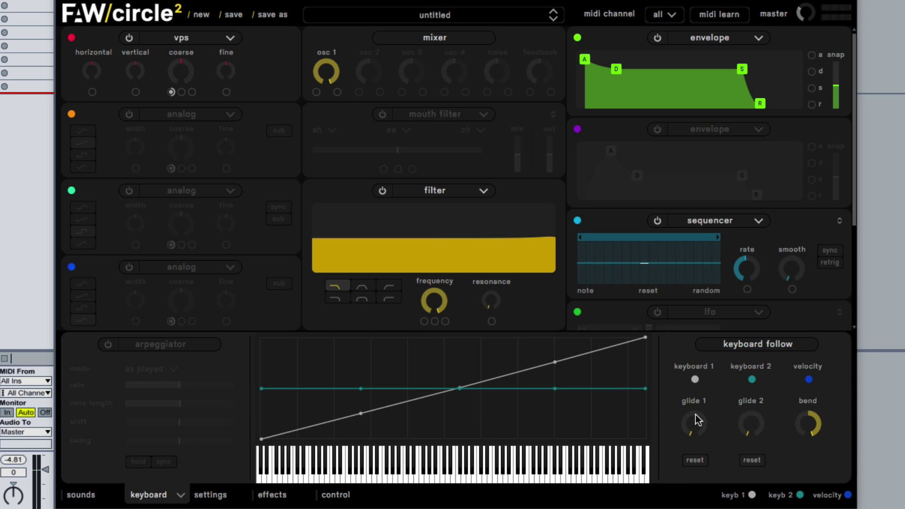
Examine the glide 1 and keyboard 1 controls, revisit the voicing settings, and close the section.
left_click_drag(698, 422, 700, 409)
left_click(697, 377)
left_click(233, 494)
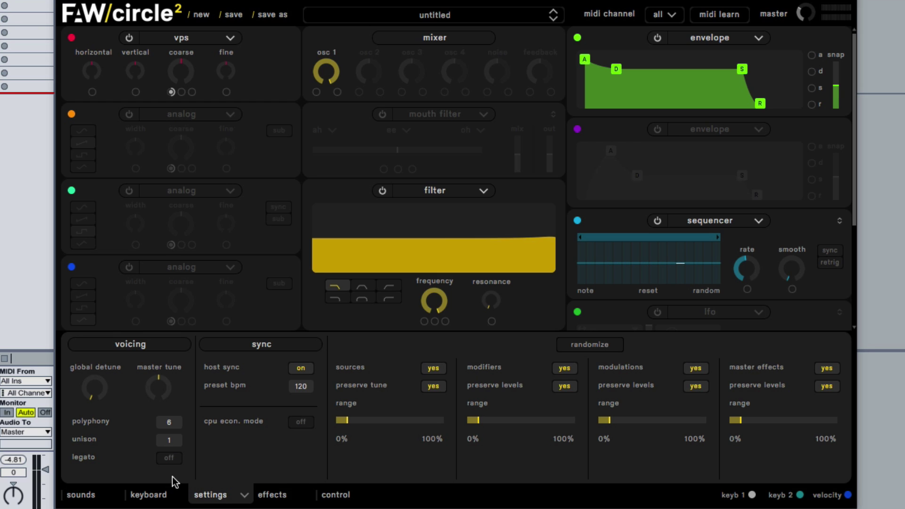
left_click(201, 496)
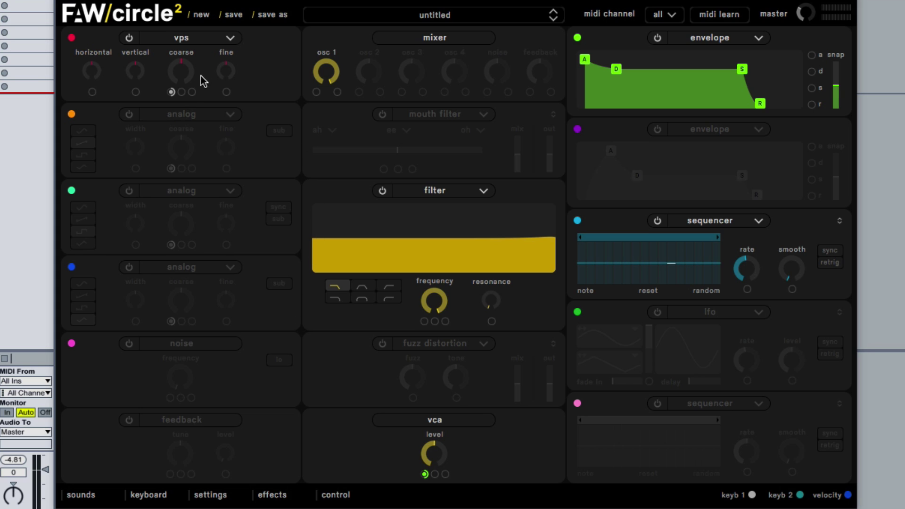
Reset to a new blank preset and look through the preset list with its class, type and style filters.
left_click(201, 16)
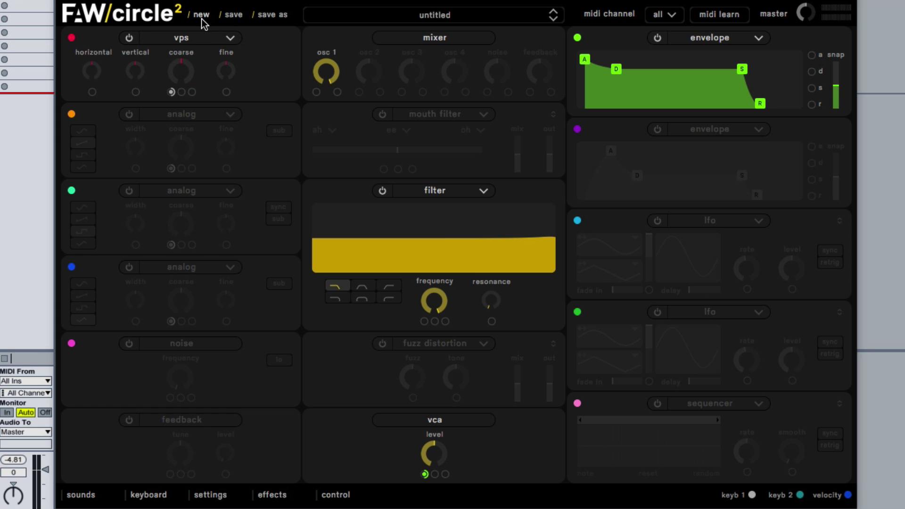
left_click(329, 13)
scroll(394, 295, "down", 7)
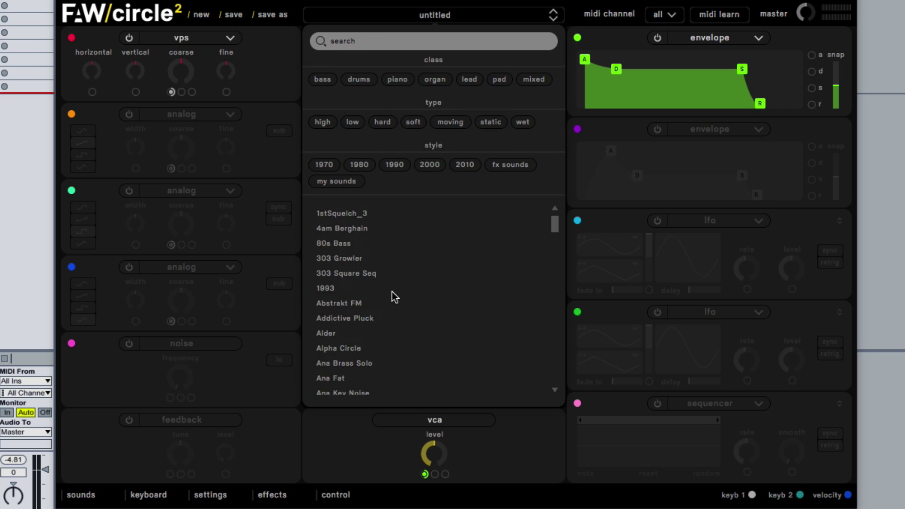
left_click(415, 16)
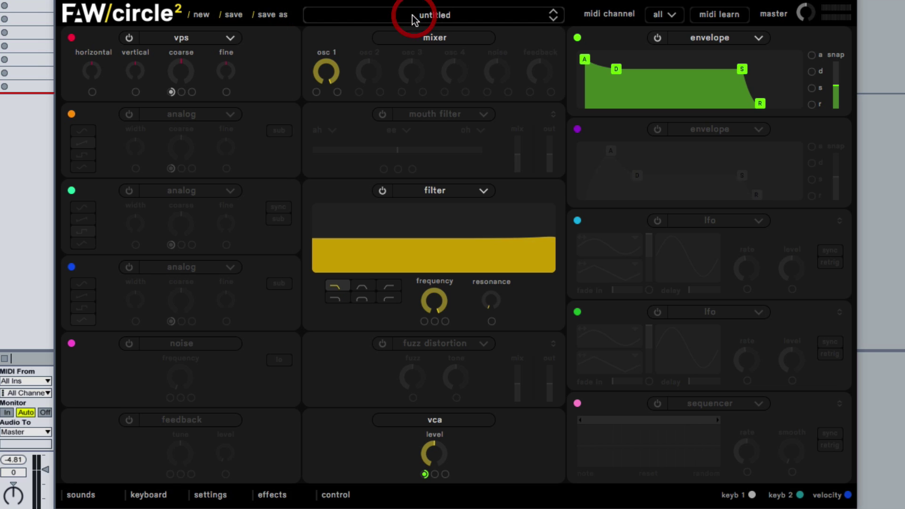
Open the sounds browser to examine its folders, filters and preset details, and close it.
left_click(109, 503)
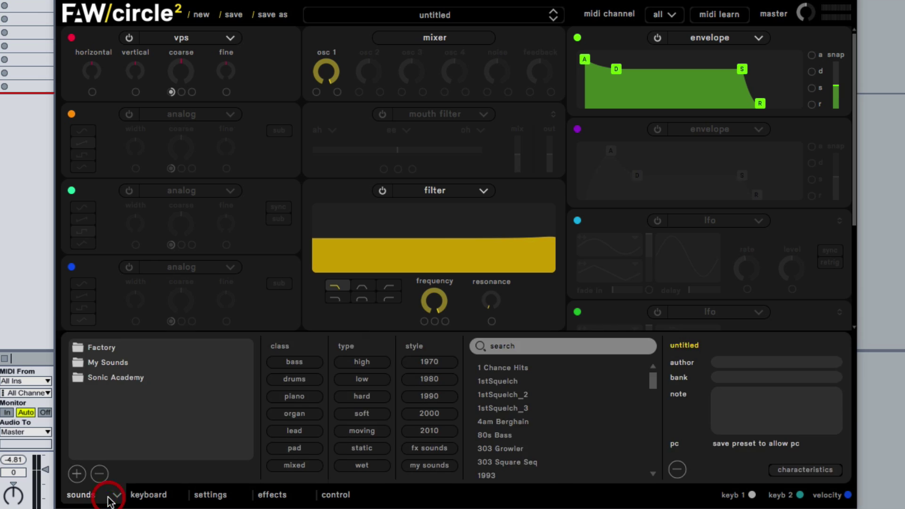
left_click(111, 495)
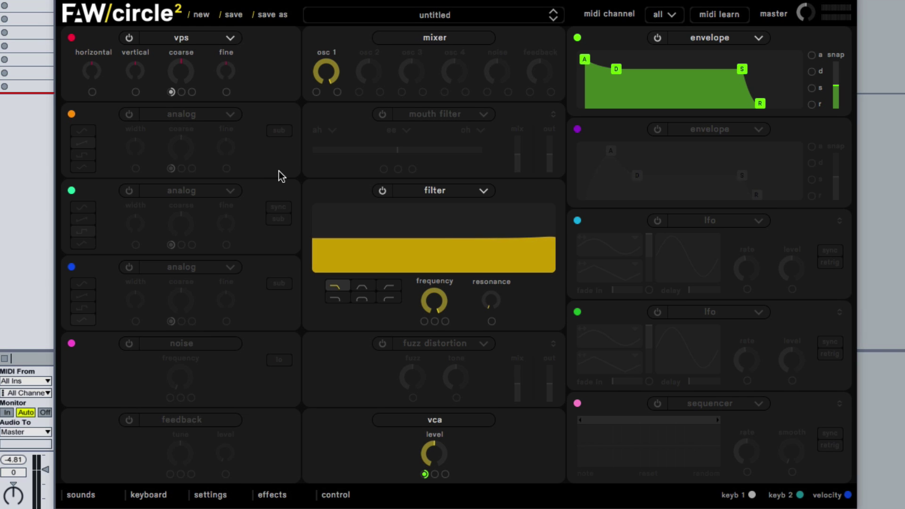
Look over the voicing, sync and randomize options in the settings section, and close it.
left_click(237, 494)
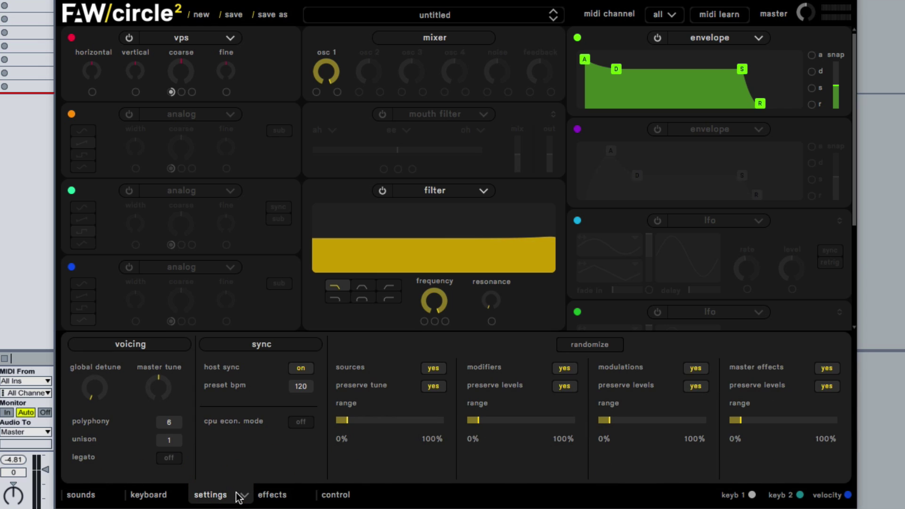
left_click(235, 493)
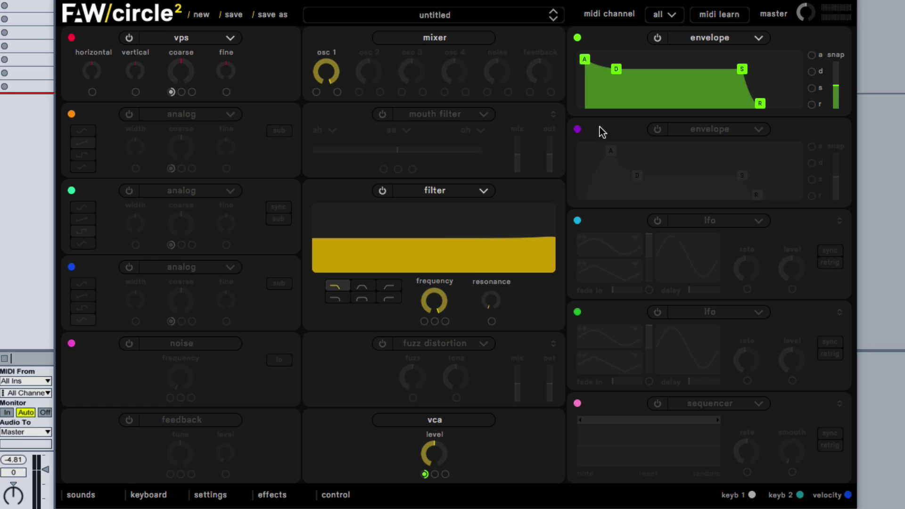
Turn on the second envelope and adjust the VPS oscillator's vertical and horizontal controls, with horizontal at about 48%.
left_click(657, 130)
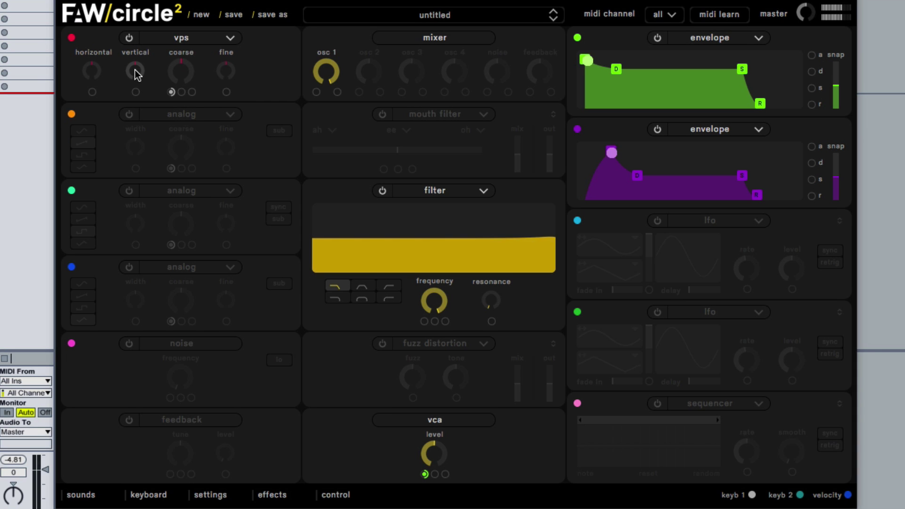
mouse_move(137, 73)
left_mouse_down()
mouse_move(131, 146)
mouse_move(127, 76)
mouse_move(147, 21)
mouse_move(140, 66)
left_mouse_up()
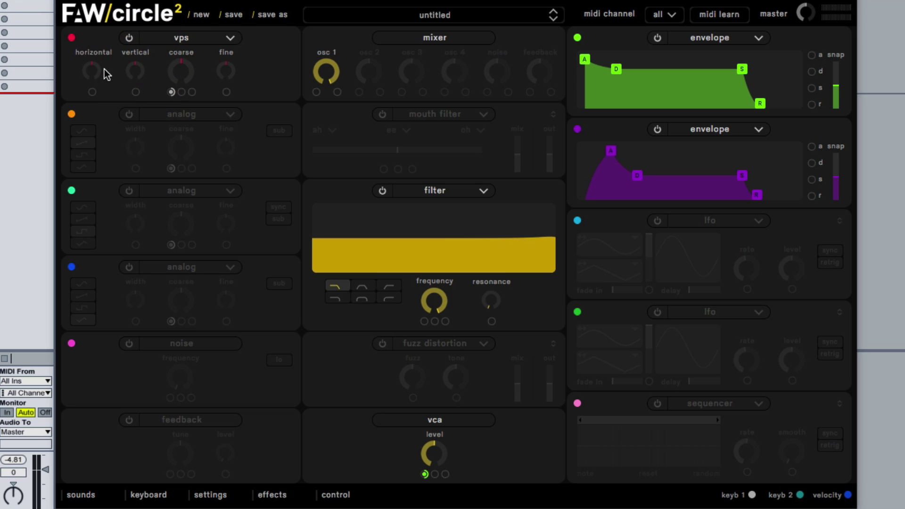
mouse_move(91, 70)
left_mouse_down()
mouse_move(77, 105)
mouse_move(81, 148)
mouse_move(76, 77)
mouse_move(88, 17)
mouse_move(87, 162)
mouse_move(90, 72)
left_mouse_up()
left_click_drag(92, 71, 89, 69)
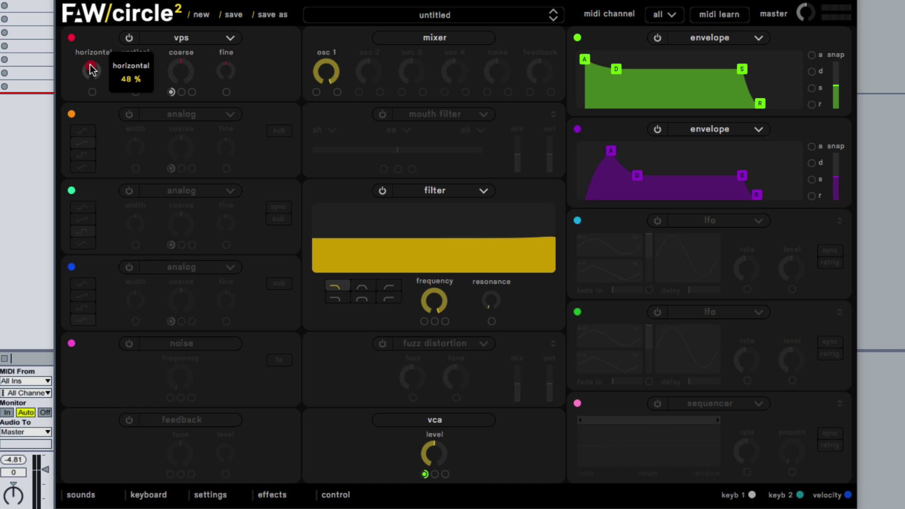
Change the second envelope to an LFO and assign it to modulate the VPS oscillator's horizontal parameter.
left_click(712, 130)
left_click(707, 155)
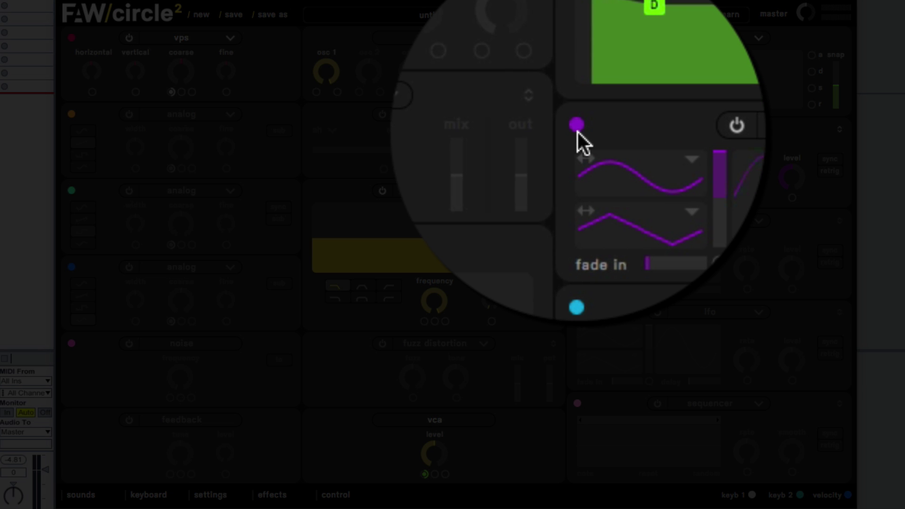
left_click_drag(578, 129, 136, 96)
left_click_drag(143, 131, 95, 132)
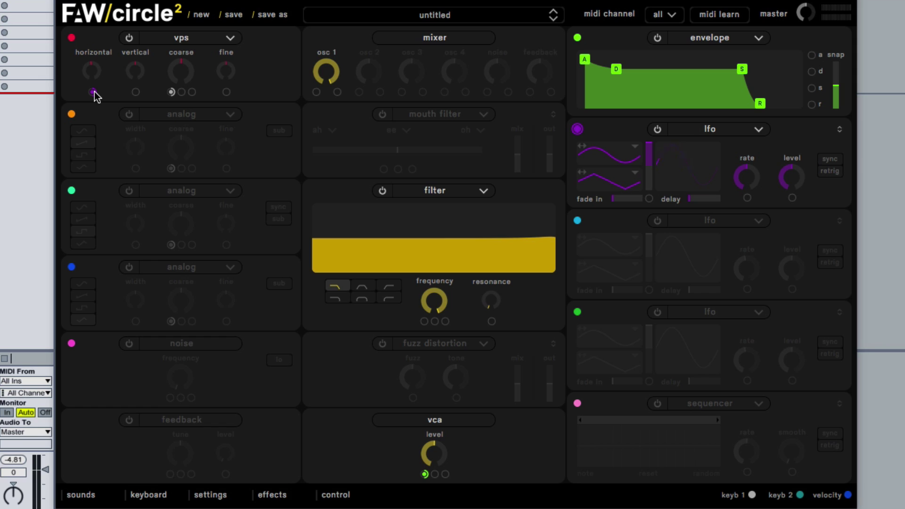
left_click_drag(96, 97, 97, 97)
Turn on the blue LFO and assign it to modulate the purple LFO's rate.
left_click(658, 221)
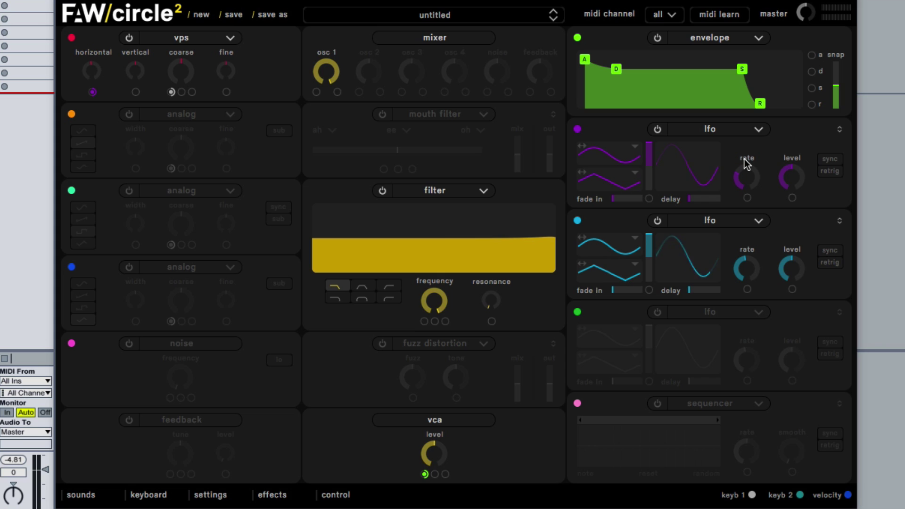
scroll(744, 159, "down", 3)
left_click_drag(580, 225, 747, 198)
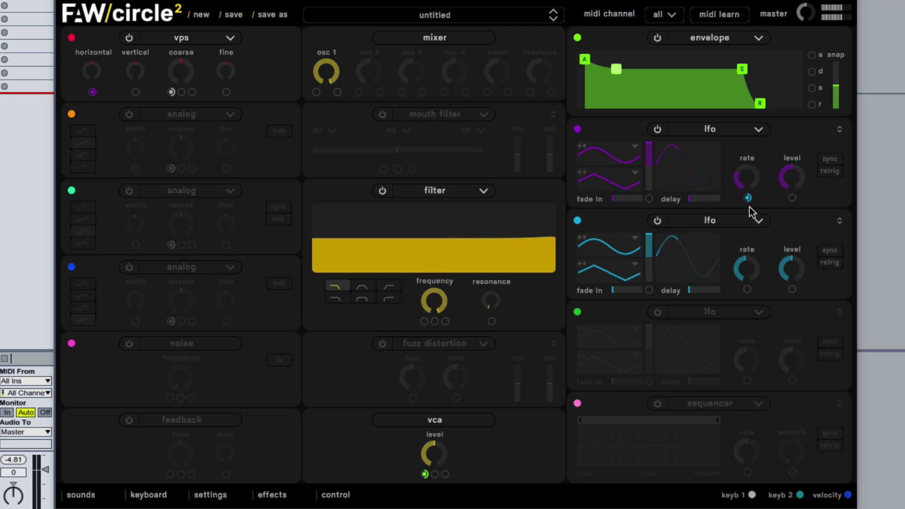
Lower the blue LFO's rate and raise the purple LFO's rate.
left_click_drag(745, 257, 734, 282)
left_click_drag(748, 178, 750, 140)
mouse_move(744, 258)
left_mouse_down()
mouse_move(738, 279)
mouse_move(742, 270)
left_mouse_up()
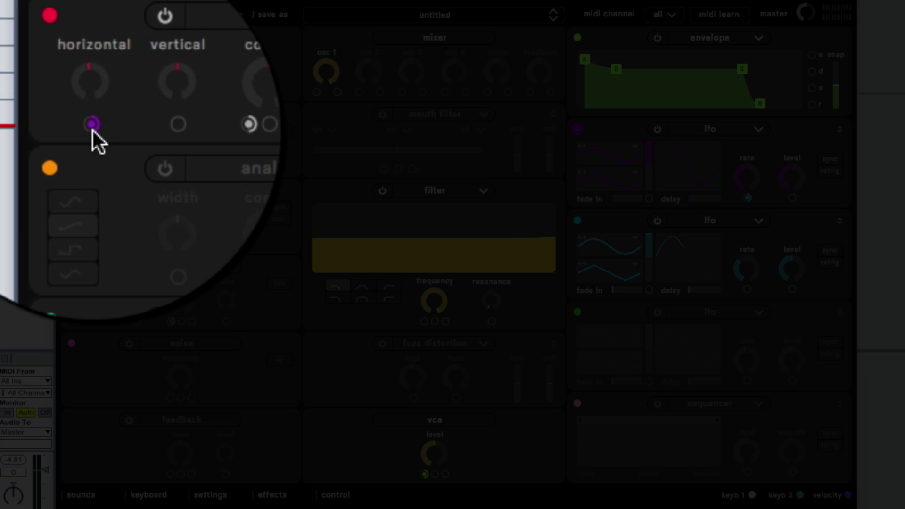
Vary the purple LFO's modulation amount on the horizontal parameter, taking it down to about -0.824 and raising it again.
left_click(92, 131)
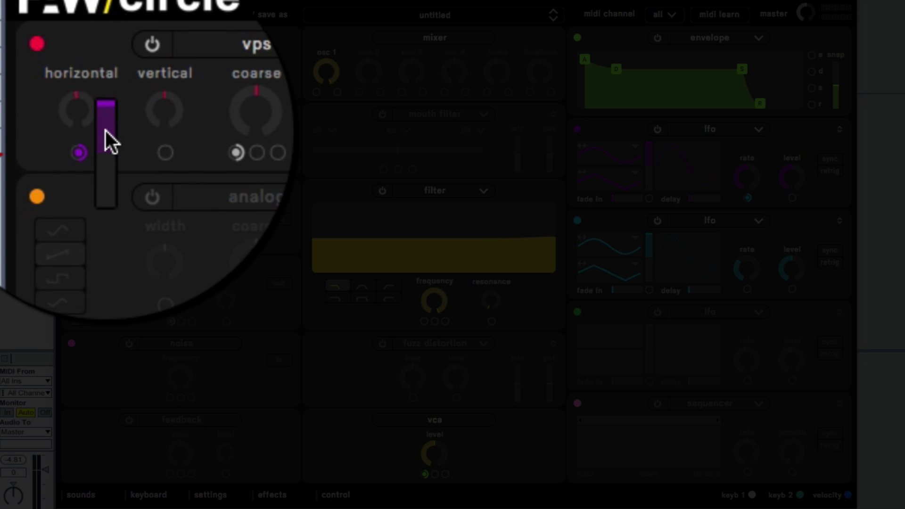
left_click_drag(106, 131, 106, 213)
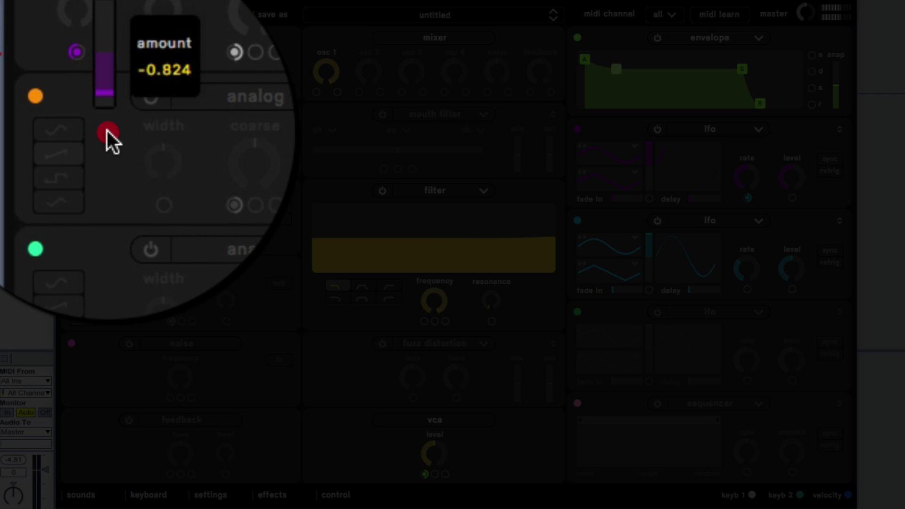
left_click_drag(107, 131, 108, 94)
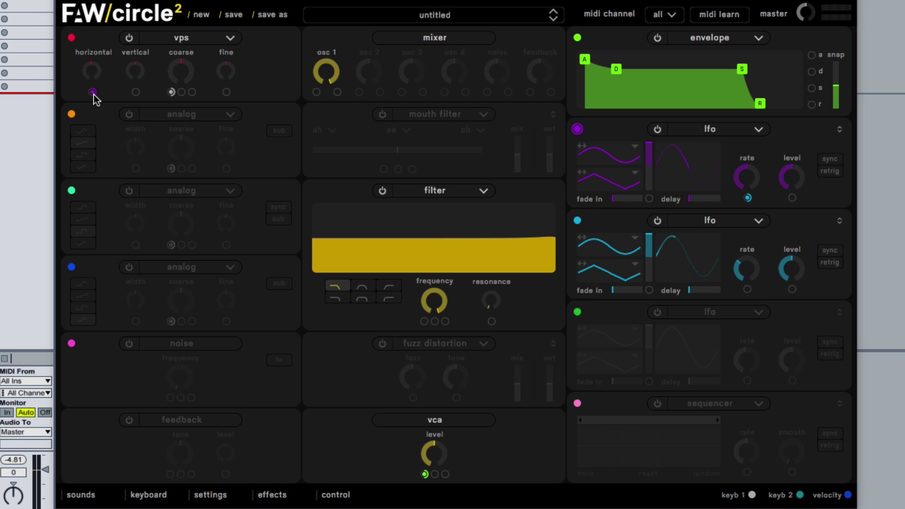
left_click(94, 94)
left_click_drag(94, 99, 110, 119)
Switch the first oscillator from VPS to the analog oscillator.
left_click(228, 39)
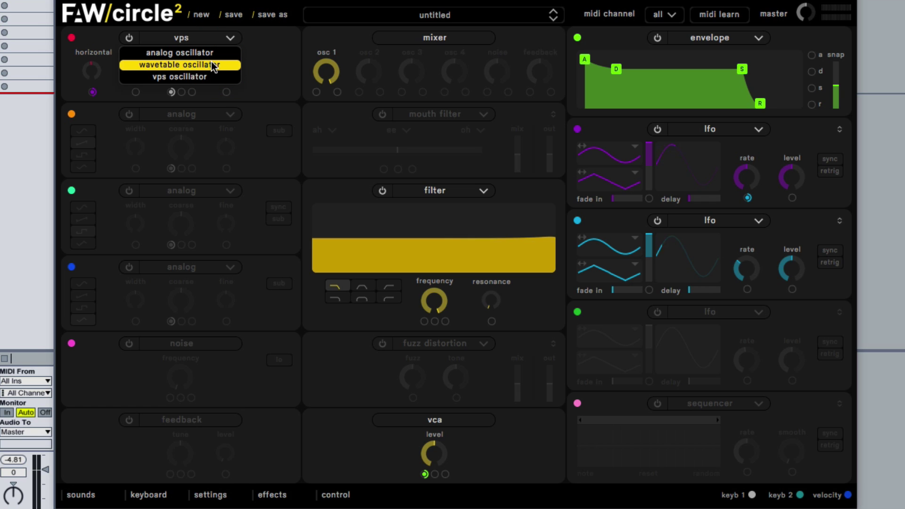
left_click(211, 54)
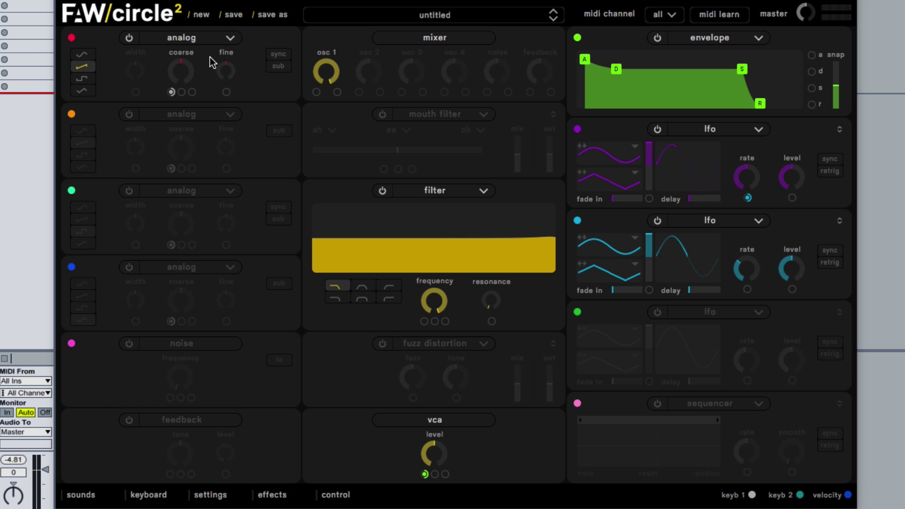